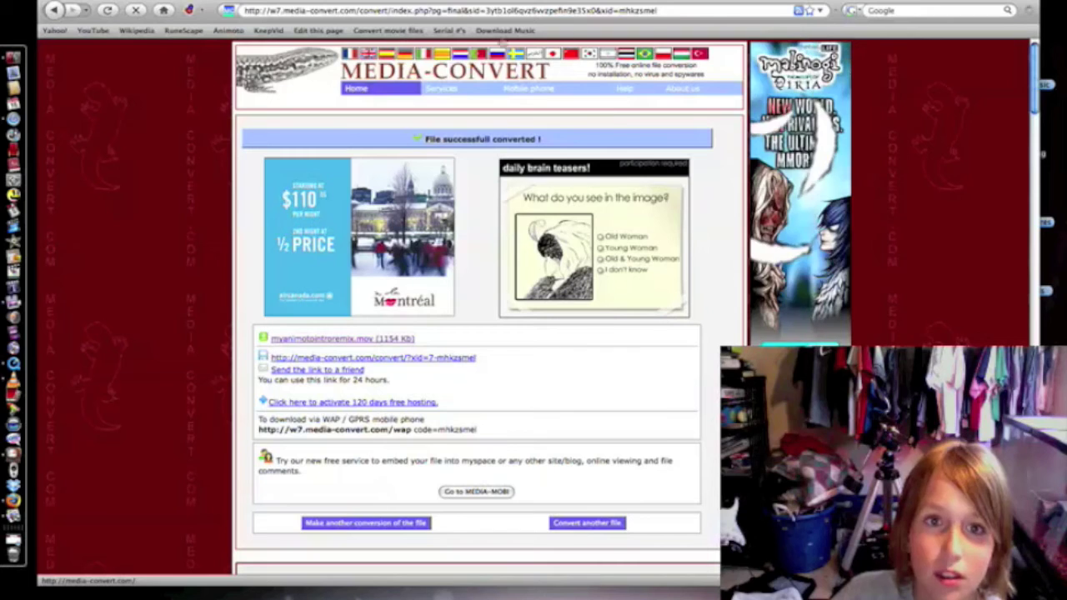
Step: Load google.com from the Firefox address bar
{"action": "left_click", "coordinate": [55, 10]}
{"action": "key", "text": "super+l"}
{"action": "type", "text": "google.com"}
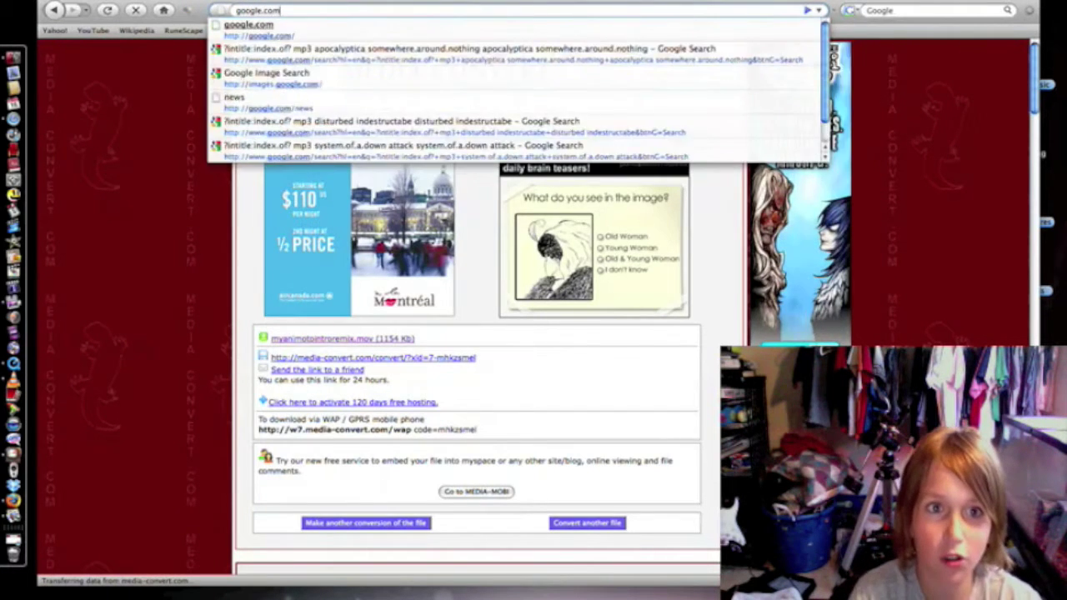
{"action": "key", "text": "Return"}
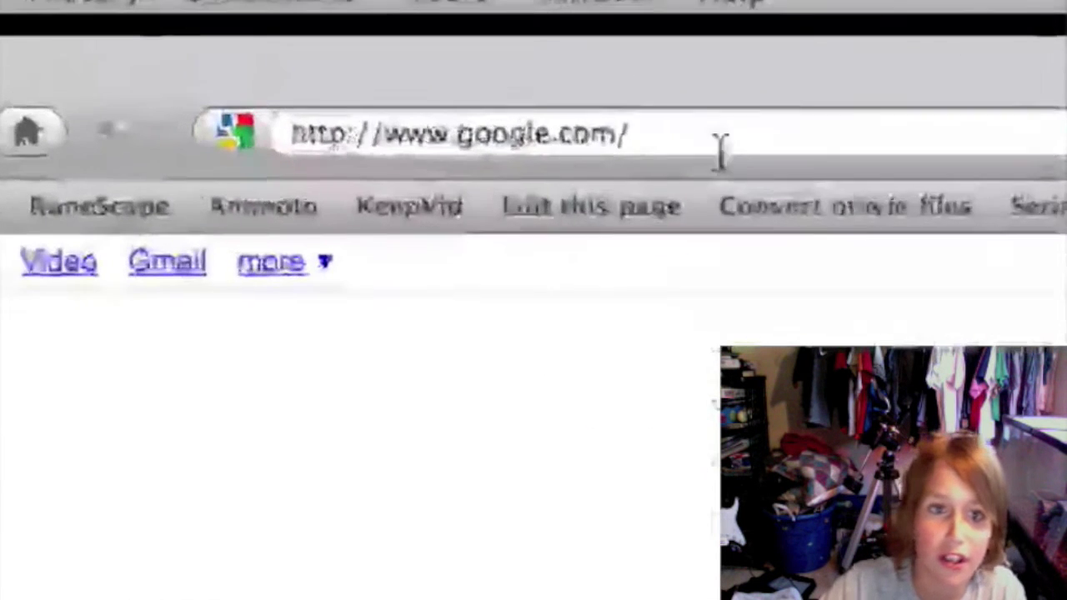
{"action": "left_click_drag", "start_coordinate": [353, 12], "coordinate": [236, 10]}
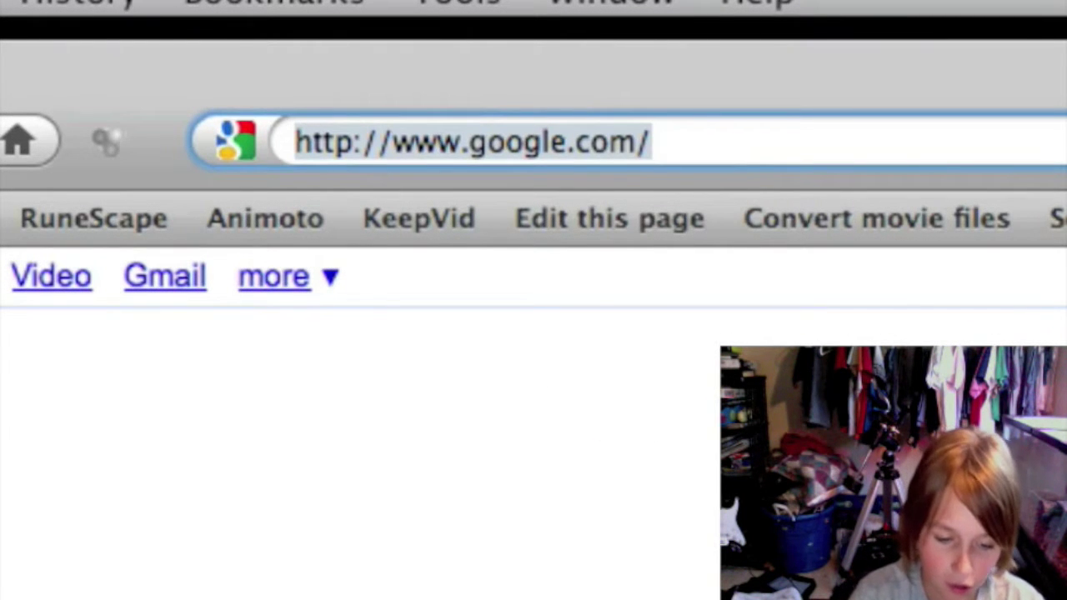
{"action": "type", "text": "www.media"}
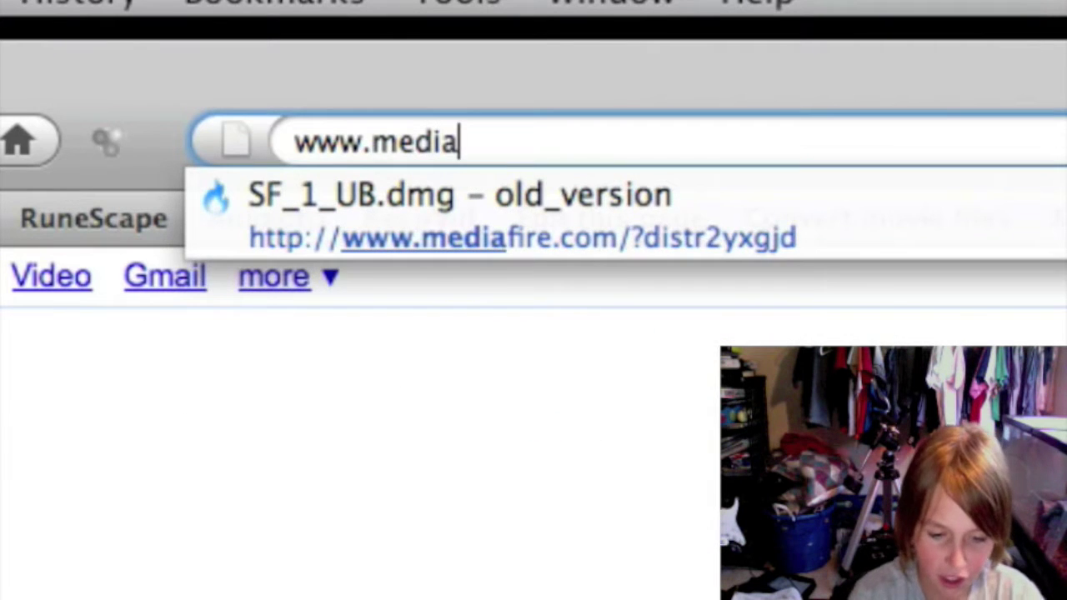
{"action": "type", "text": "-c"}
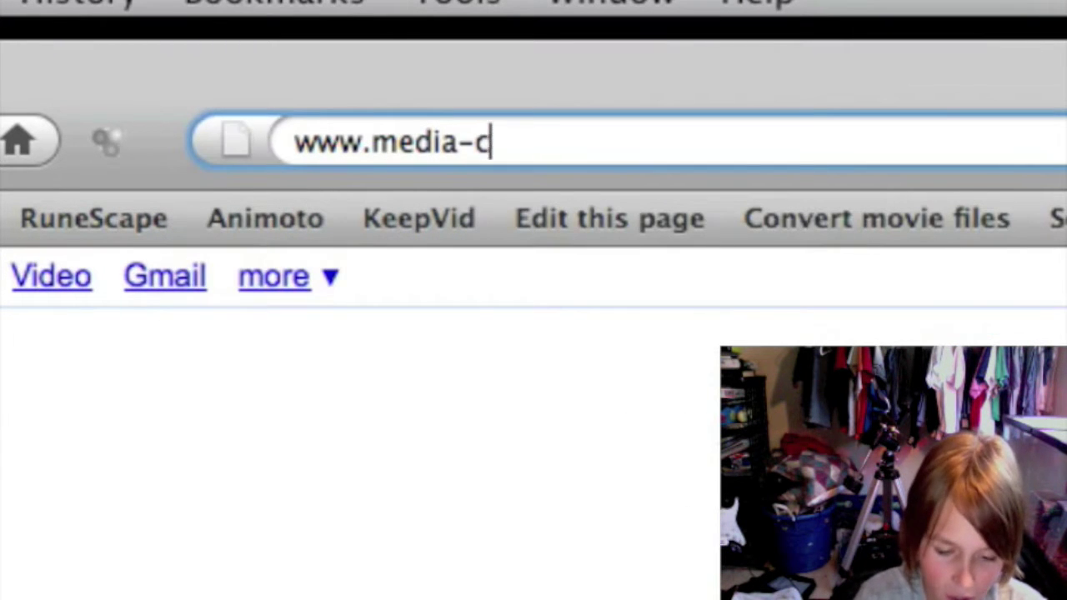
{"action": "type", "text": "onvert.com"}
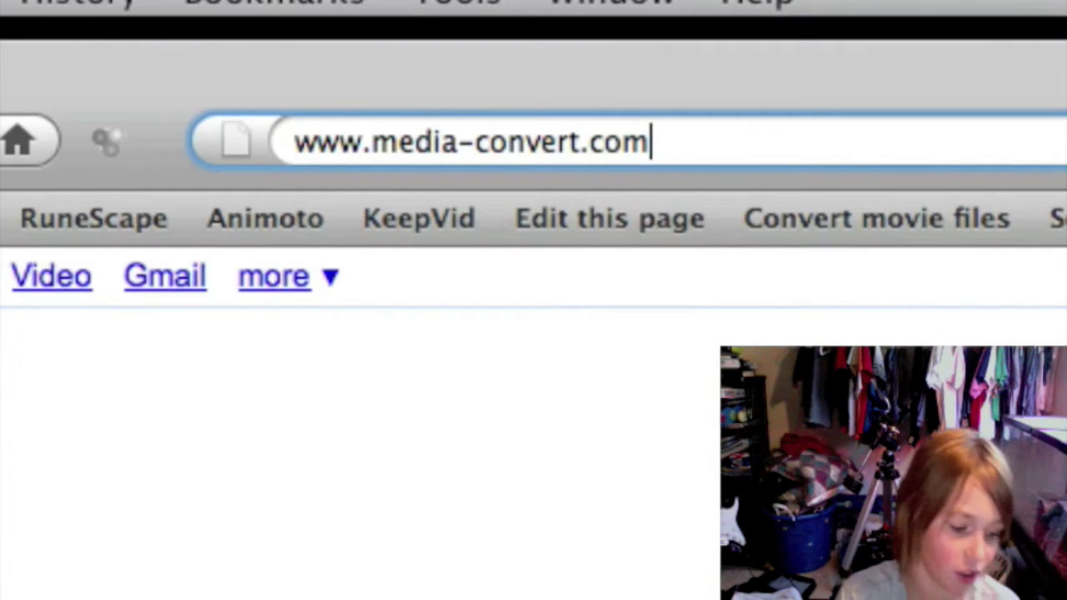
{"action": "key", "text": "Return"}
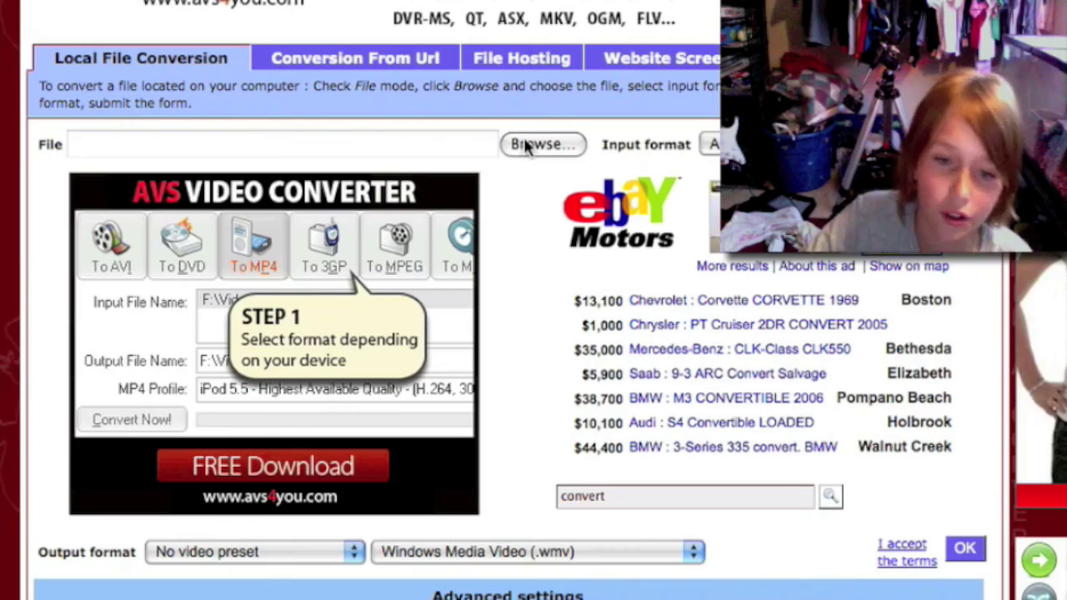
Step: Upload myanimotointroremix.mov from the Desktop as the file to convert
{"action": "left_click", "coordinate": [555, 146]}
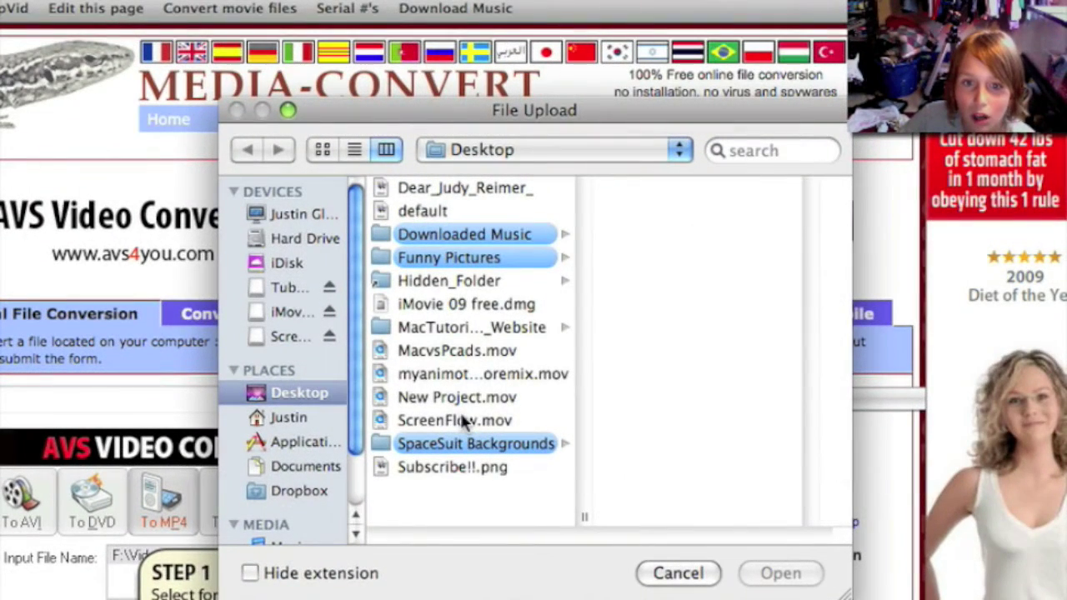
{"action": "left_click", "coordinate": [531, 383]}
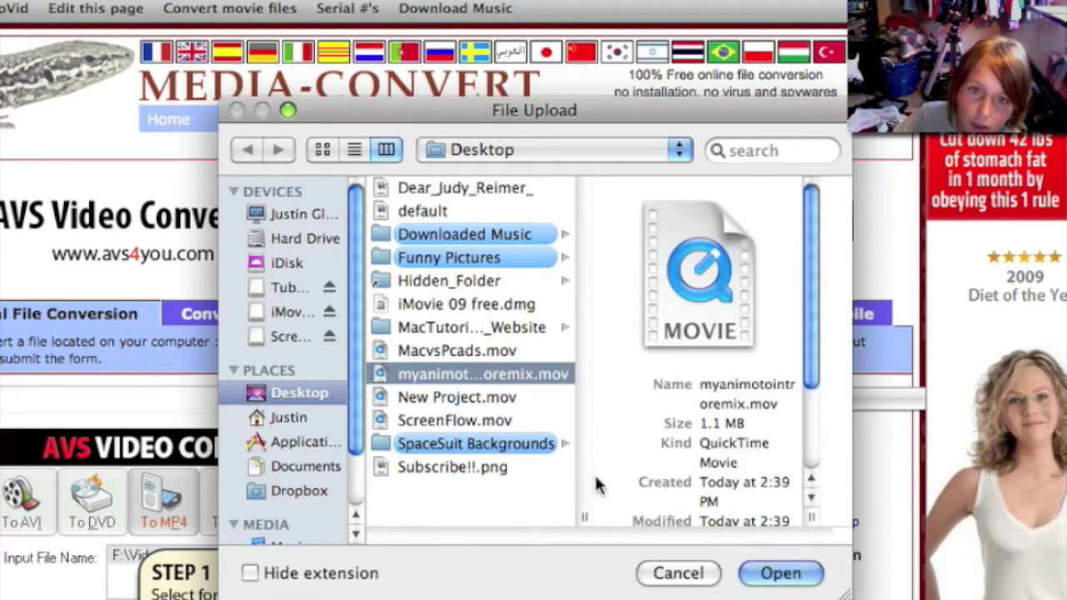
{"action": "left_click", "coordinate": [781, 573]}
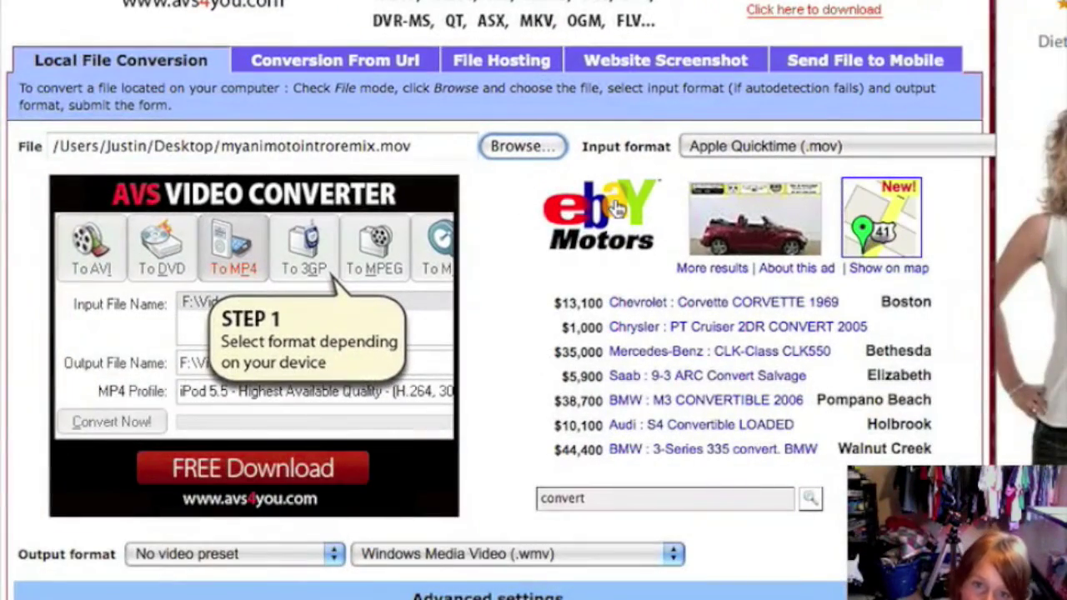
Step: Look through the output presets, leaving No video preset selected
{"action": "scroll", "coordinate": [443, 274], "scroll_direction": "down", "scroll_amount": 15}
{"action": "scroll", "coordinate": [464, 269], "scroll_direction": "up", "scroll_amount": 12}
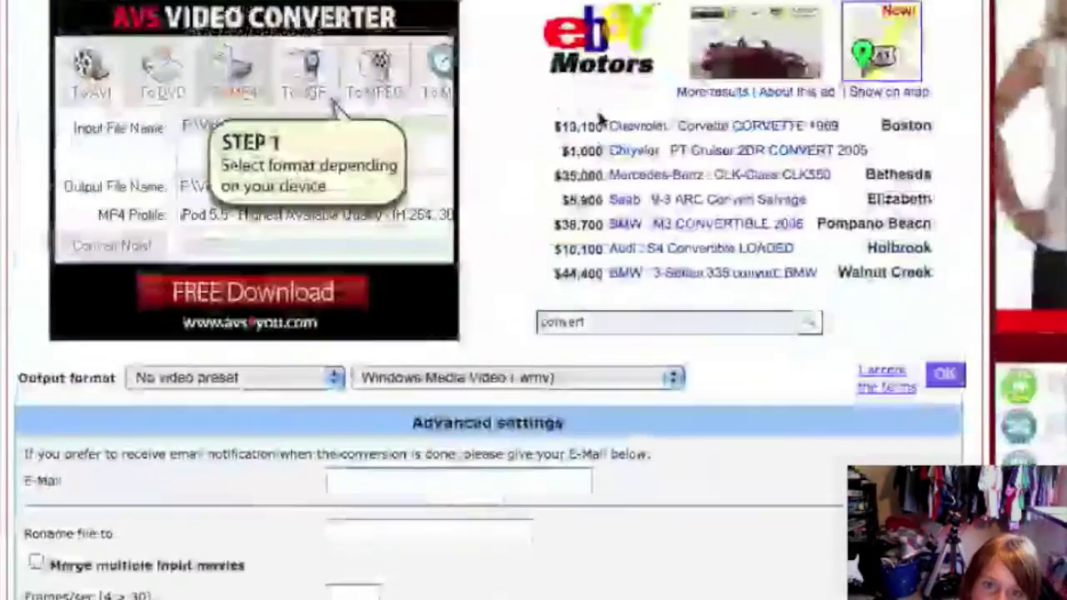
{"action": "left_click", "coordinate": [291, 381]}
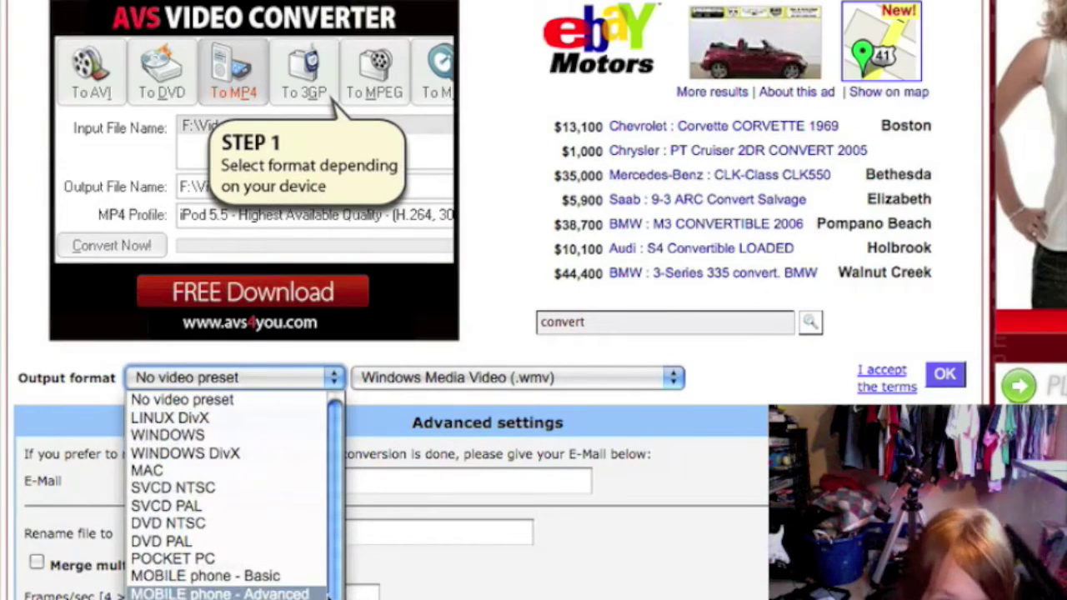
{"action": "scroll", "coordinate": [216, 592], "scroll_direction": "down", "scroll_amount": 1}
{"action": "scroll", "coordinate": [167, 574], "scroll_direction": "up", "scroll_amount": 1}
{"action": "left_click", "coordinate": [679, 481]}
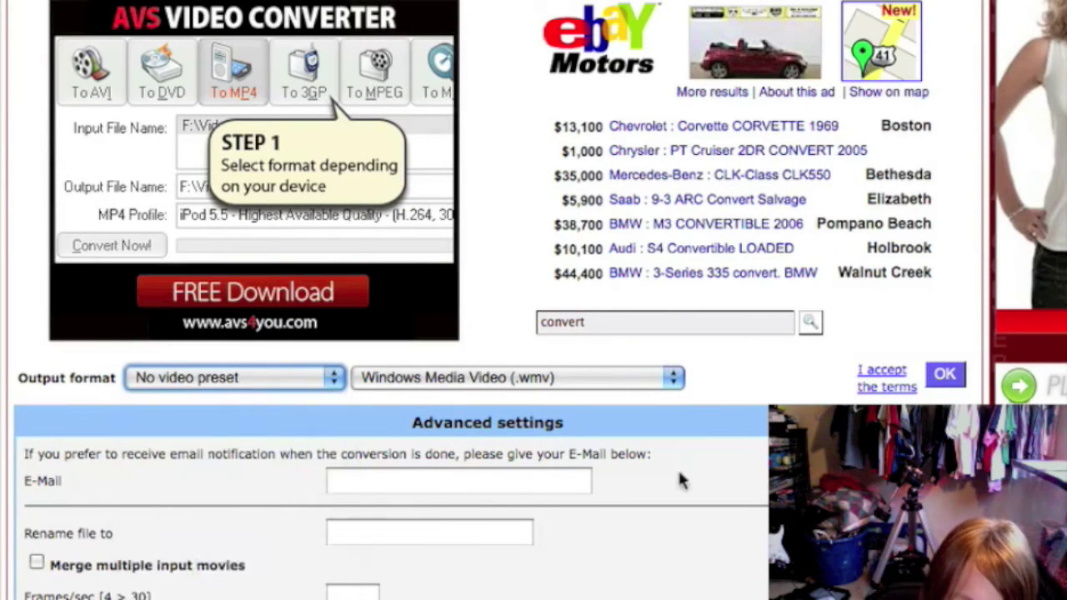
Step: Set the output format to Flash Video (.flv) and start the conversion
{"action": "left_click", "coordinate": [492, 380]}
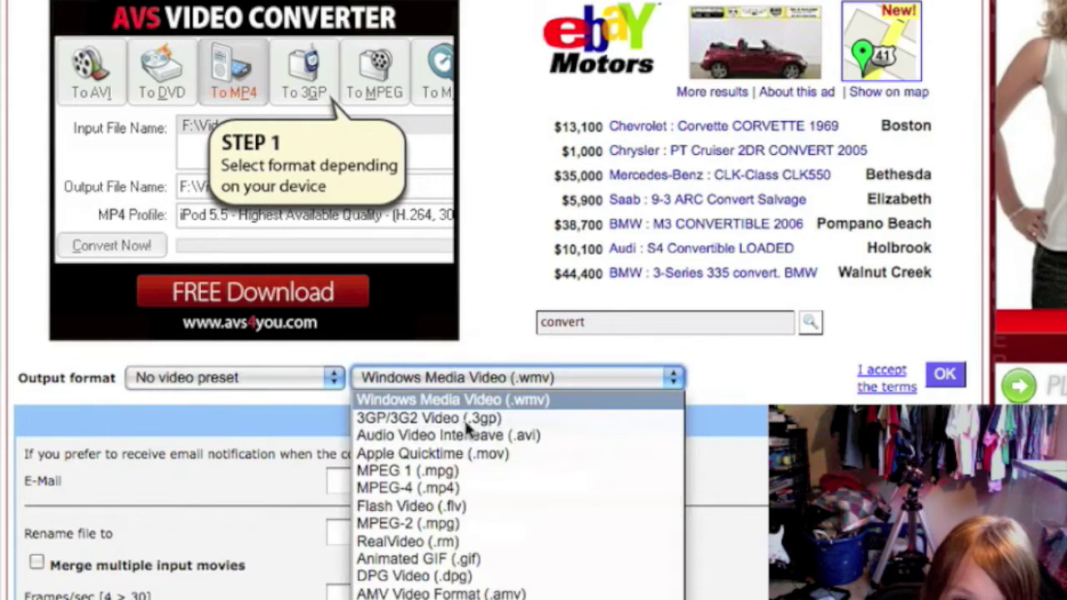
{"action": "left_click", "coordinate": [470, 505]}
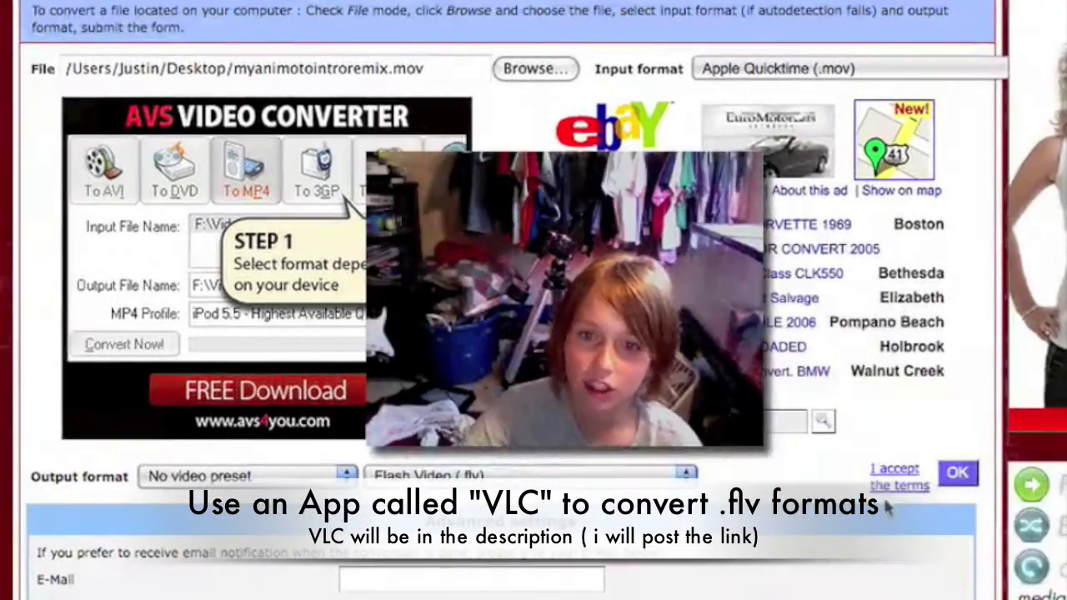
{"action": "left_click", "coordinate": [952, 477]}
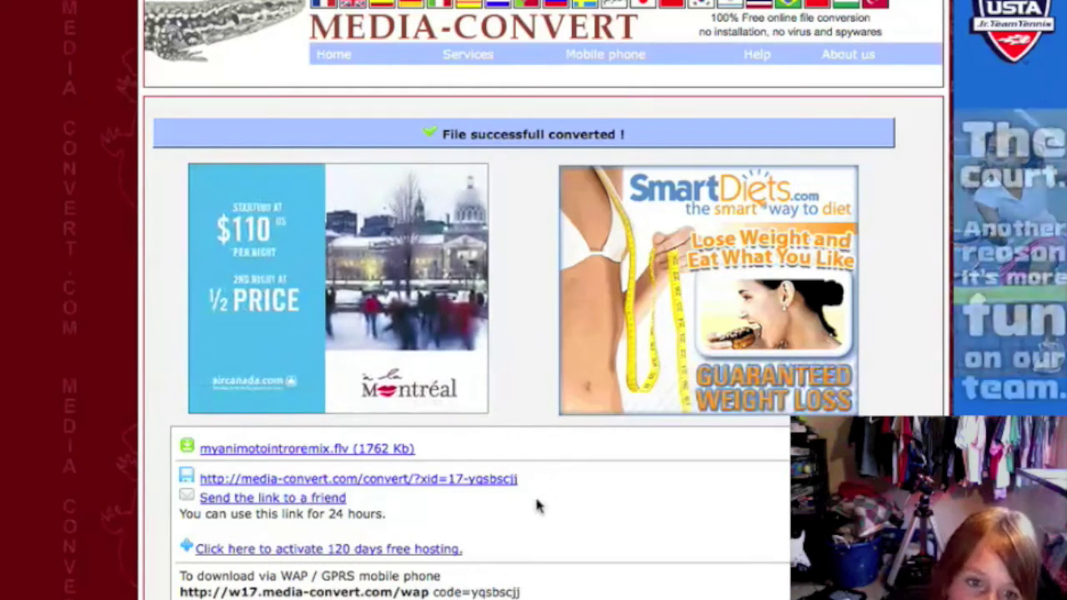
Step: Save myanimotointroremix.flv, reveal it in Finder from Downloads, then close Finder
{"action": "scroll", "coordinate": [175, 475], "scroll_direction": "down", "scroll_amount": 5}
{"action": "scroll", "coordinate": [213, 450], "scroll_direction": "up", "scroll_amount": 4}
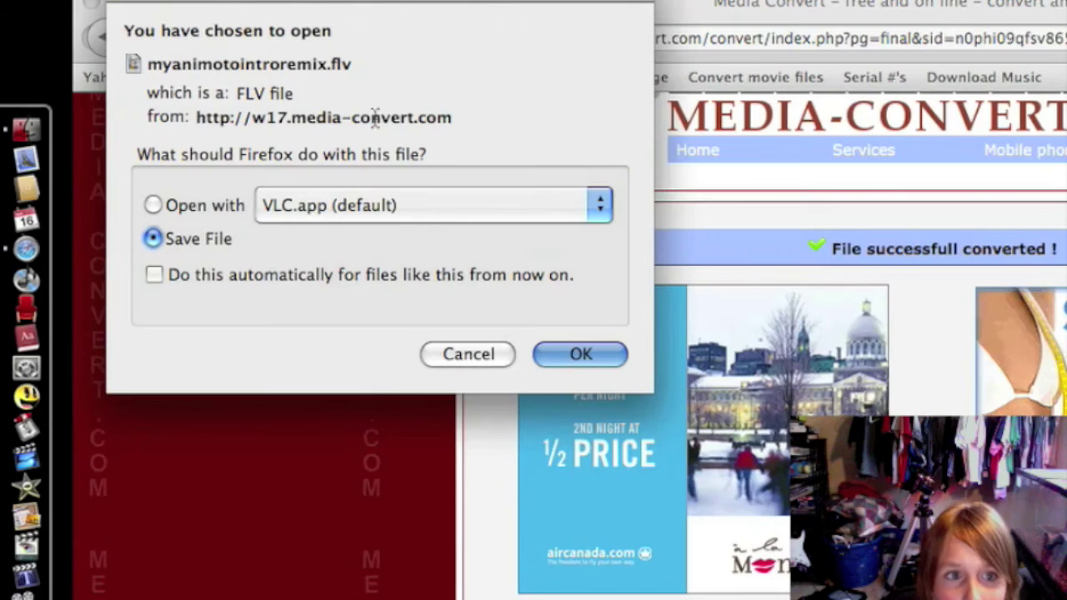
{"action": "left_click", "coordinate": [581, 355]}
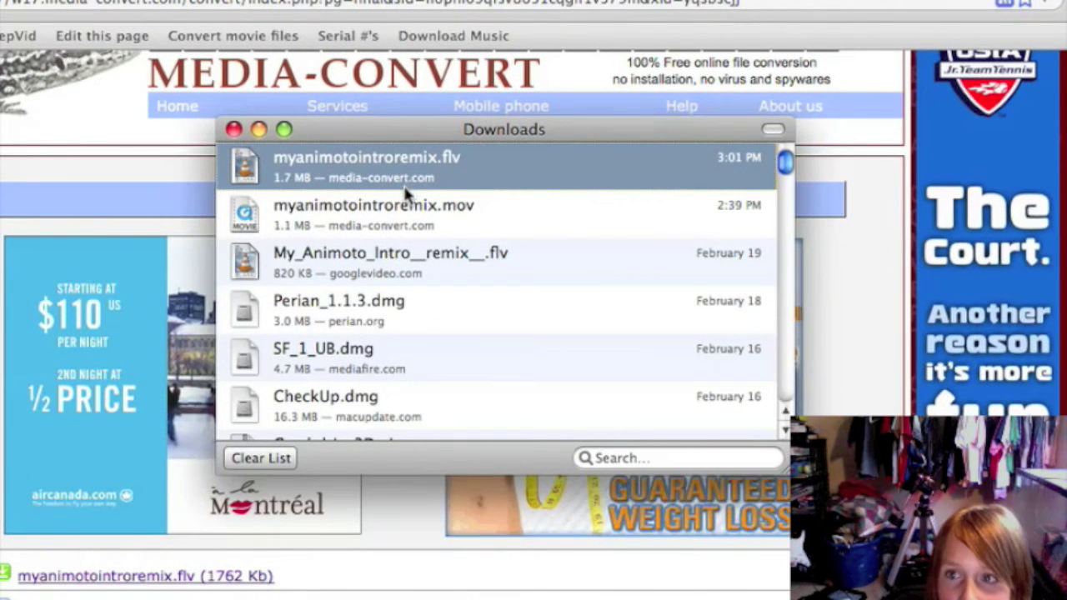
{"action": "right_click", "coordinate": [522, 168]}
{"action": "left_click", "coordinate": [606, 207]}
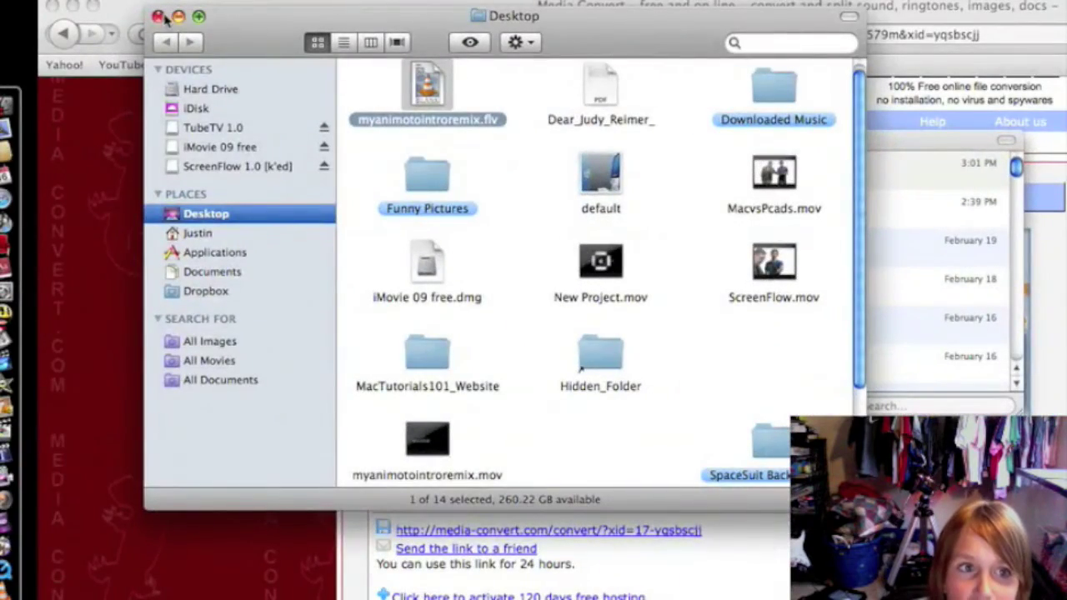
{"action": "left_click", "coordinate": [158, 16]}
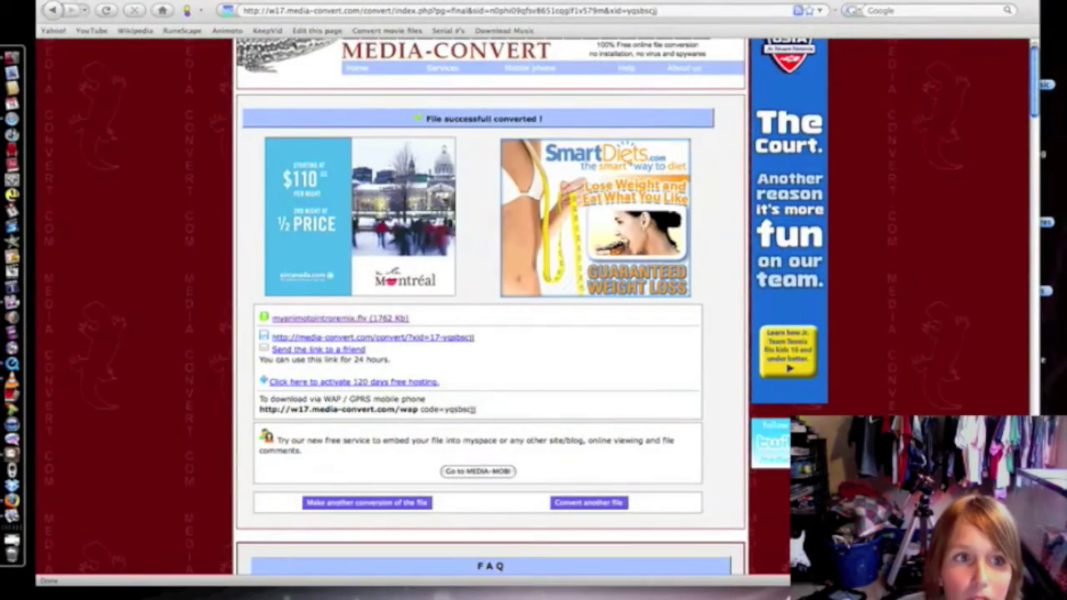
Step: Quick Look myanimotointroremix.flv on the desktop, confirming it is a 1.7 MB Flash Video File
{"action": "left_click", "coordinate": [340, 317]}
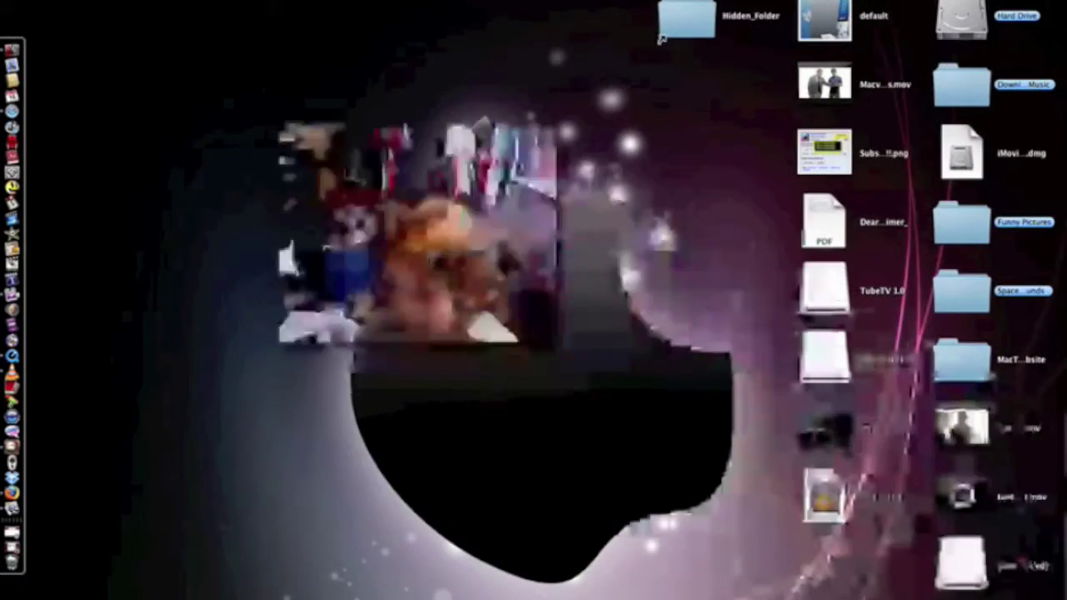
{"action": "left_click", "coordinate": [862, 503]}
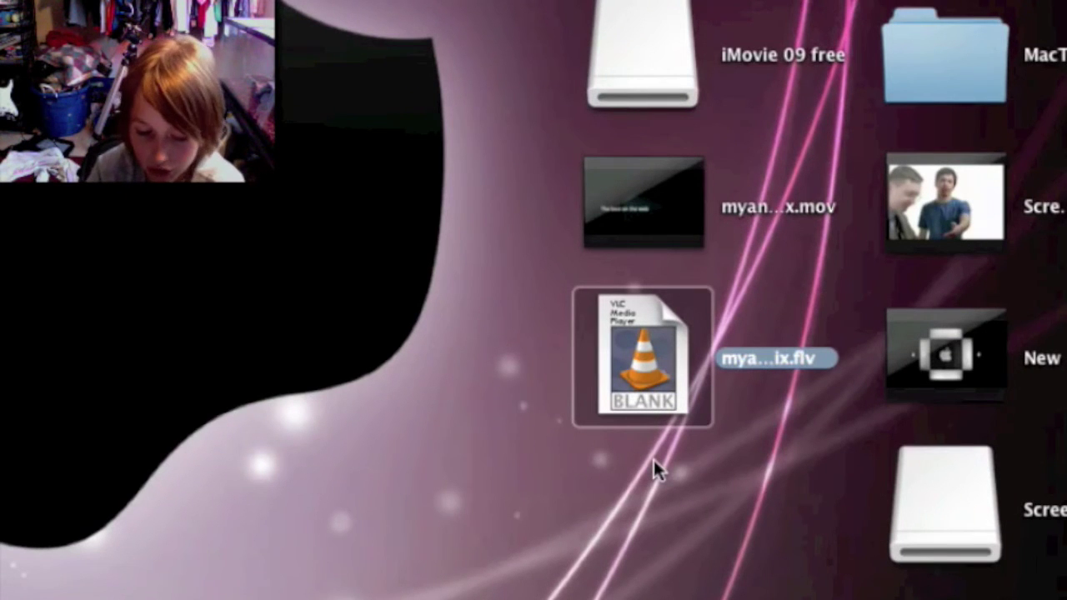
{"action": "key", "text": "space"}
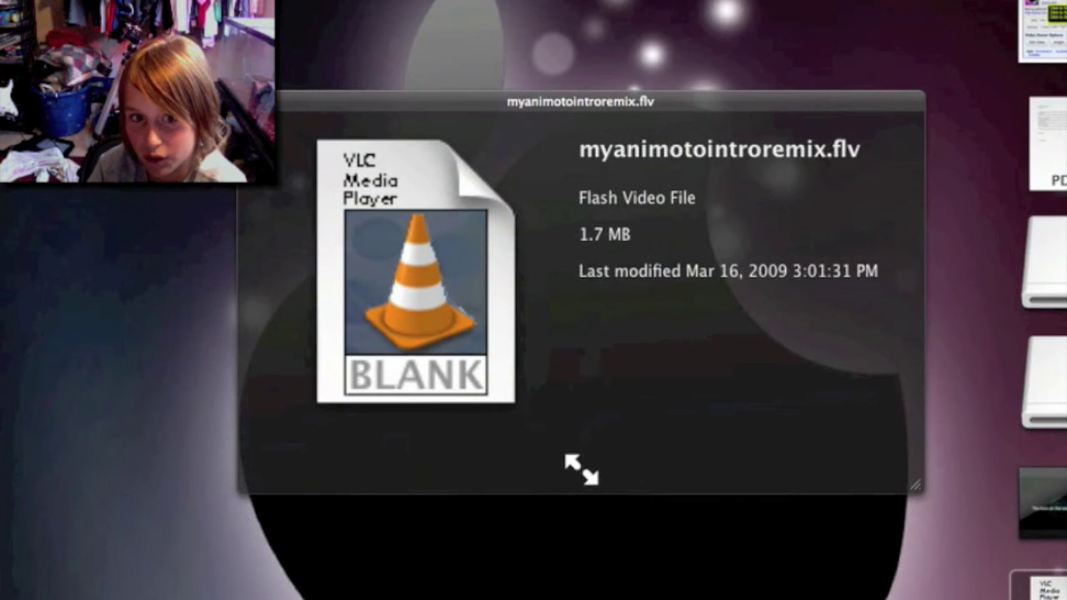
{"action": "key", "text": "space"}
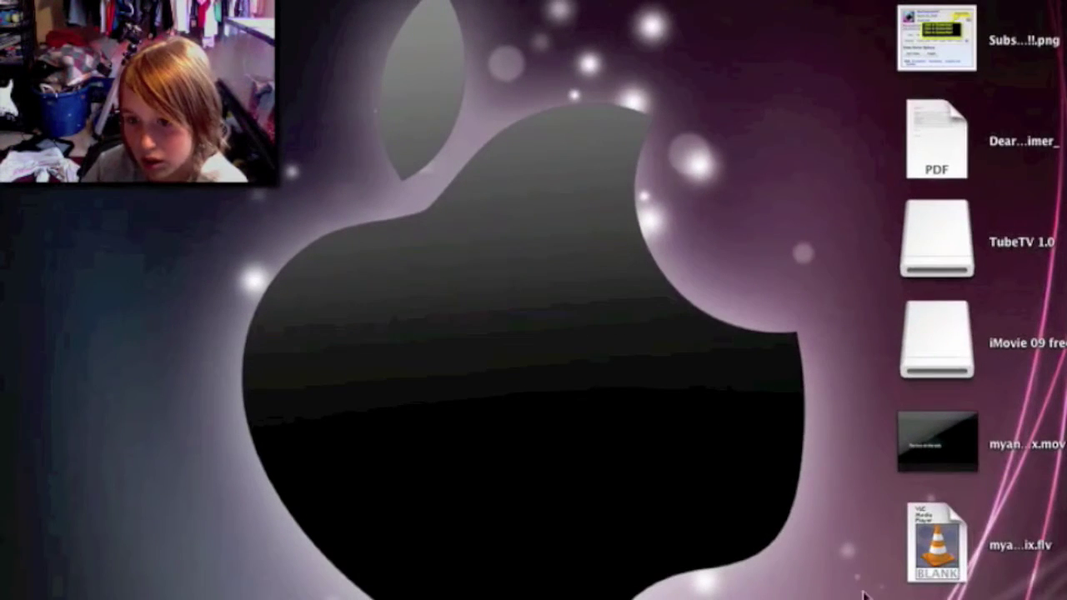
{"action": "left_click", "coordinate": [957, 562]}
{"action": "key", "text": "space"}
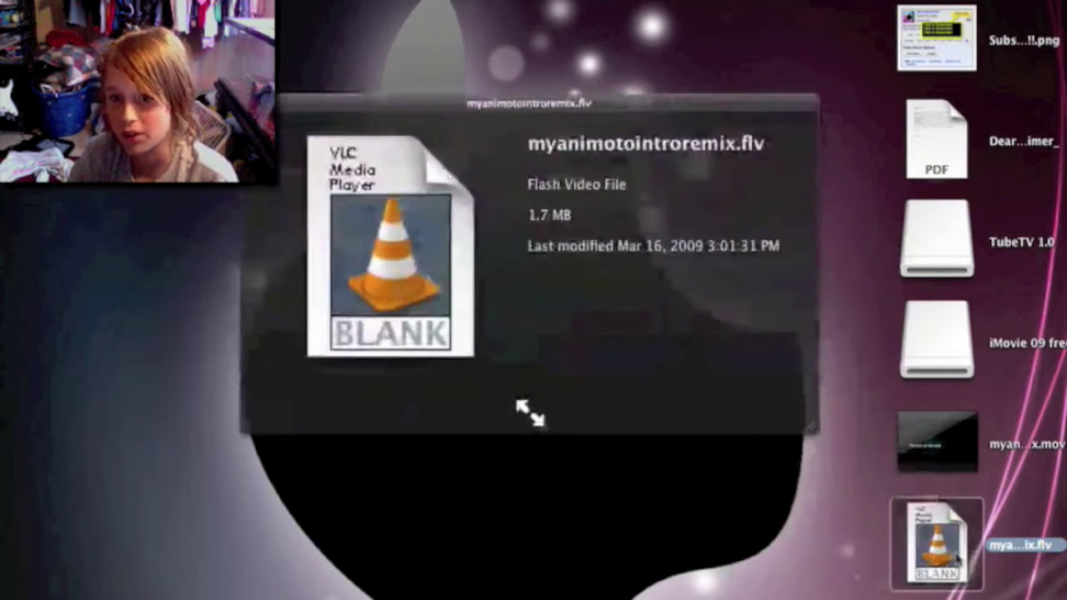
{"action": "left_click", "coordinate": [851, 544]}
{"action": "left_click", "coordinate": [935, 537]}
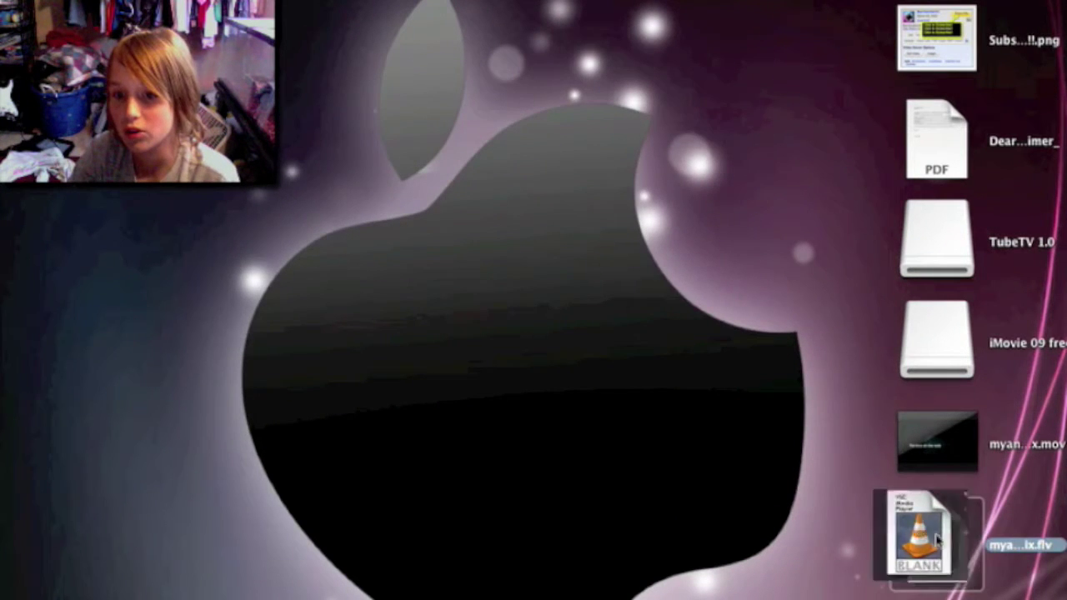
{"action": "key", "text": "space"}
{"action": "key", "text": "space"}
{"action": "left_click", "coordinate": [840, 560]}
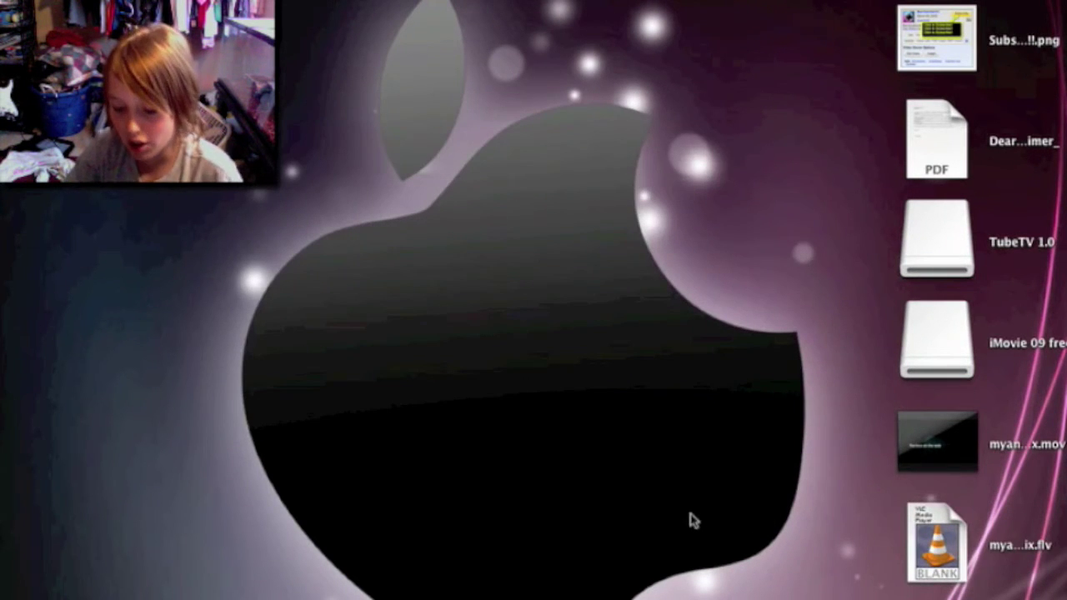